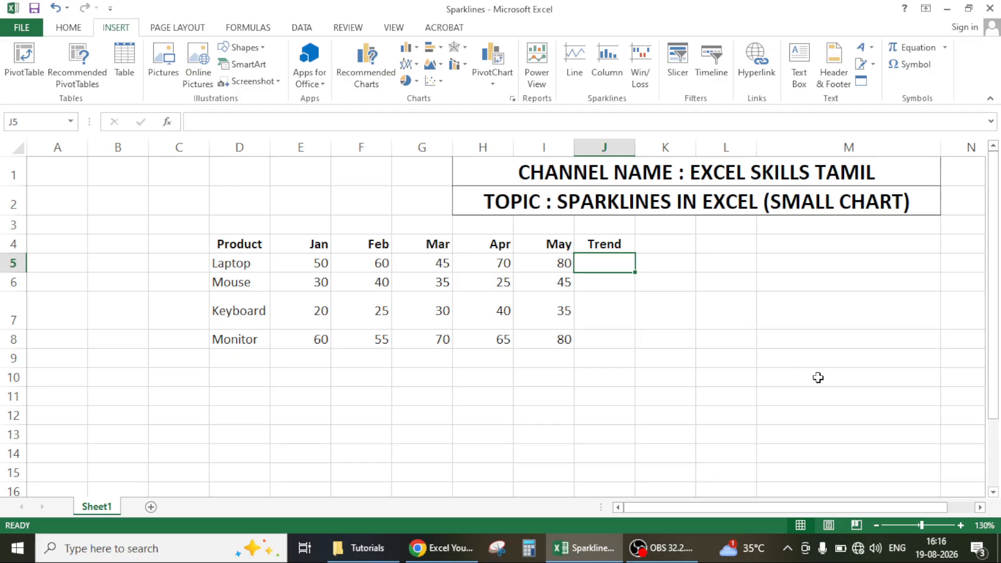
Review the January to May figures for each product and the empty Trend cells beside them.
left_click(294, 270)
left_click_drag(322, 263, 558, 340)
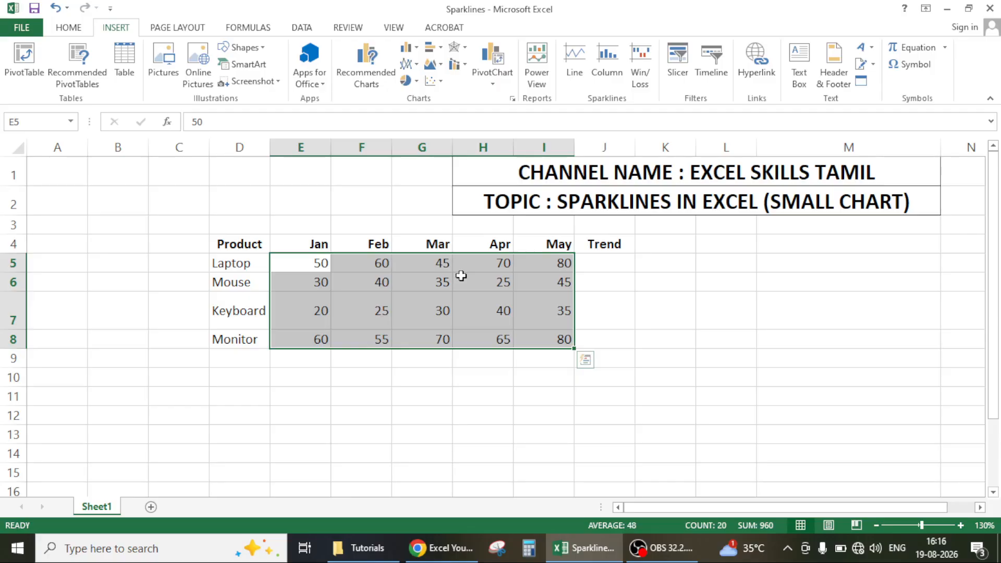
left_click(604, 264)
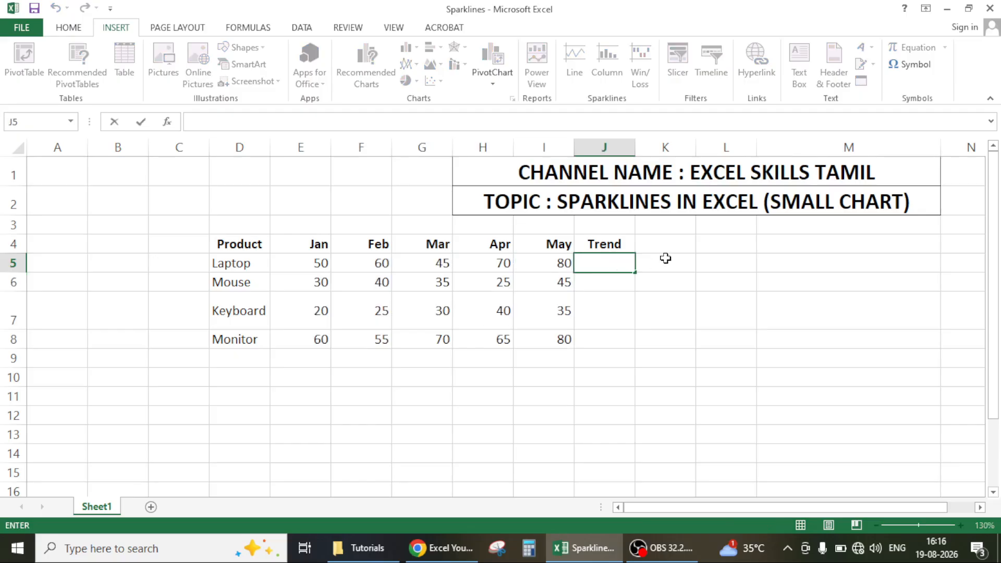
key("Escape")
left_click(778, 265)
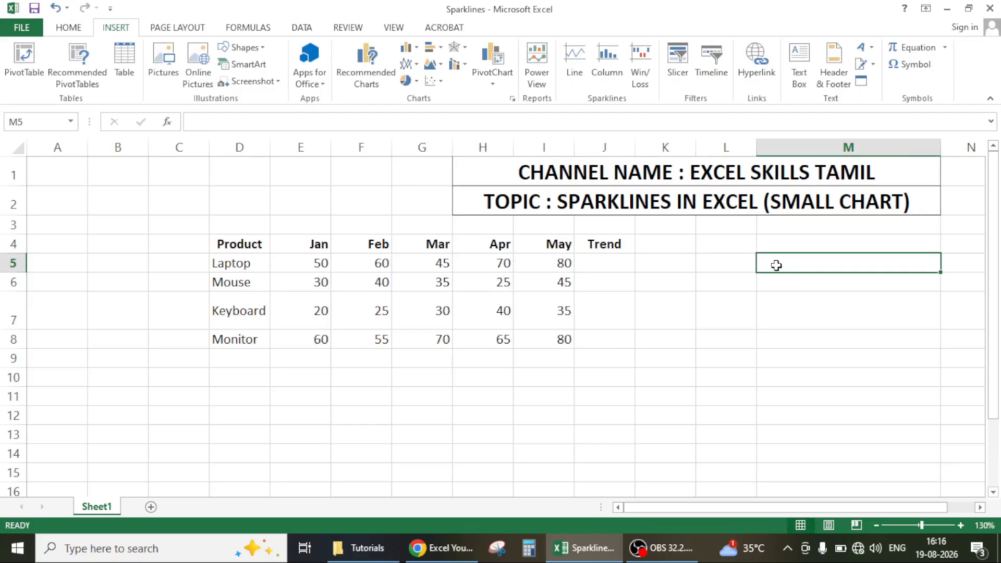
left_click(610, 263)
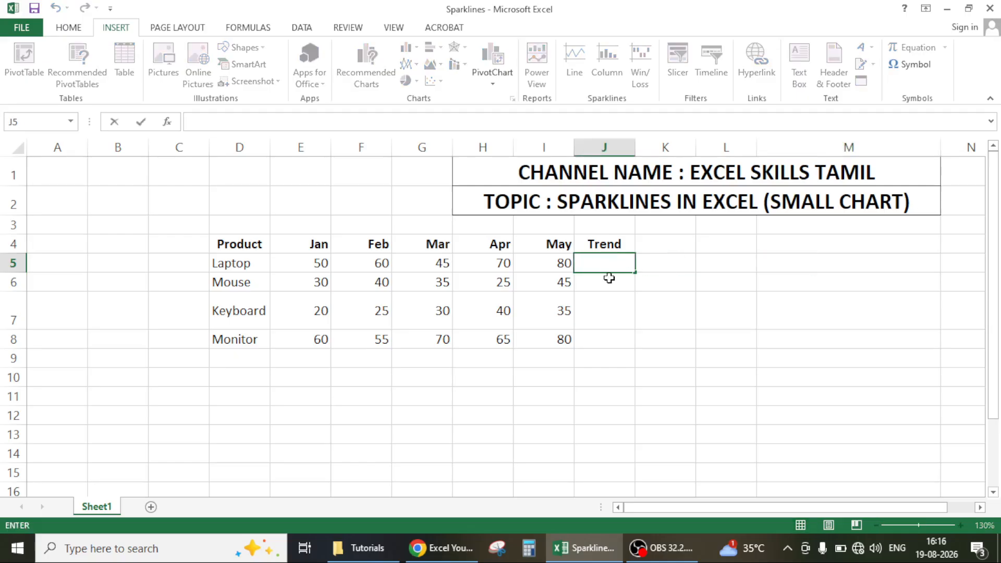
left_click_drag(297, 263, 557, 263)
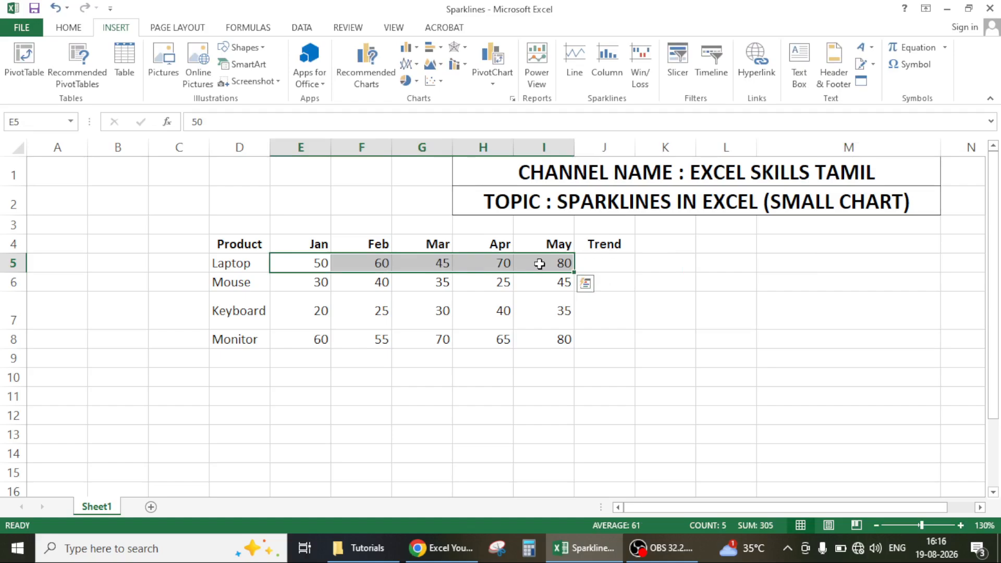
left_click(616, 263)
double_click(619, 264)
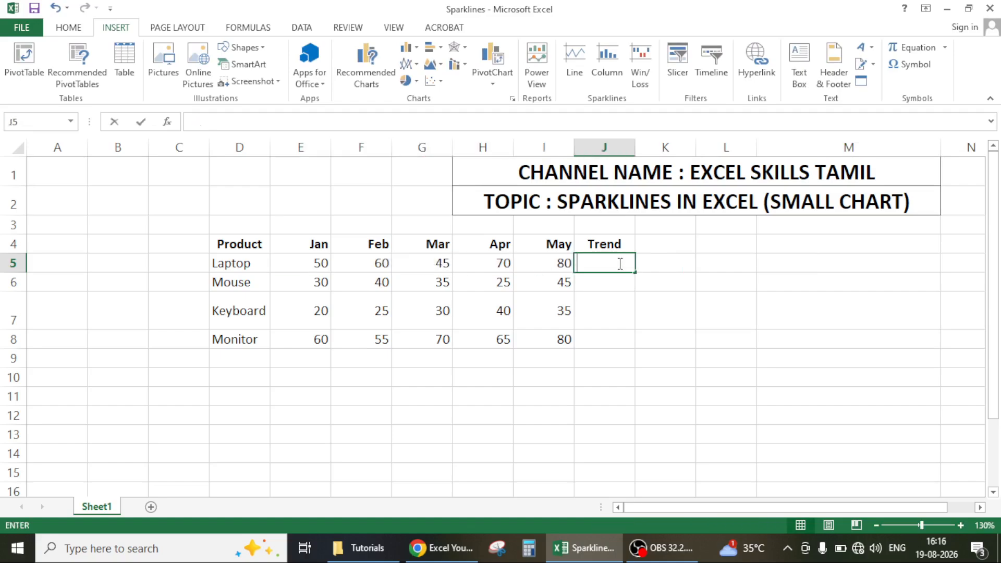
left_click(596, 286)
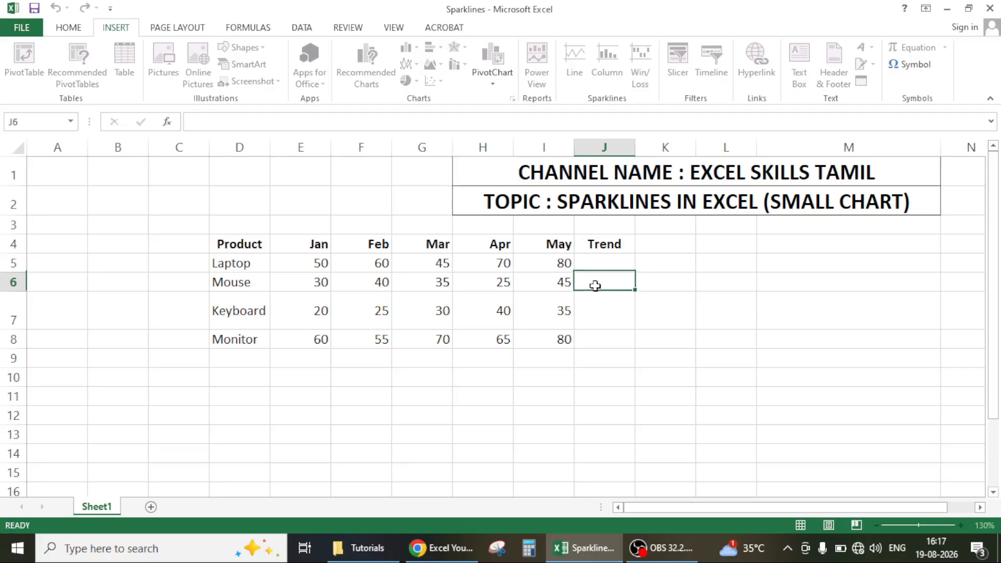
left_click(603, 313)
left_click(607, 337)
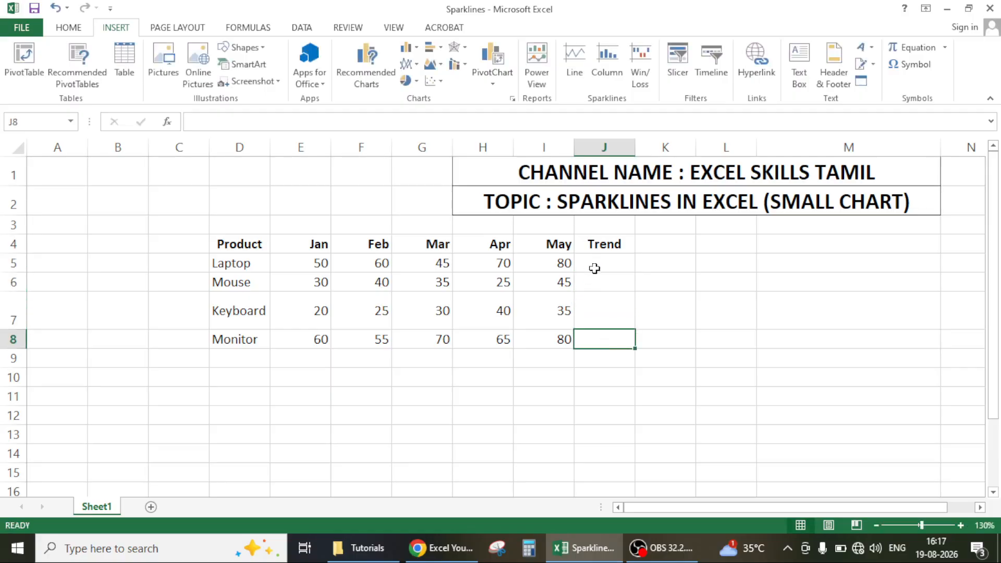
Insert line sparklines in the Trend cells J5:J8 using the data range E5:I8.
left_click_drag(608, 262, 596, 330)
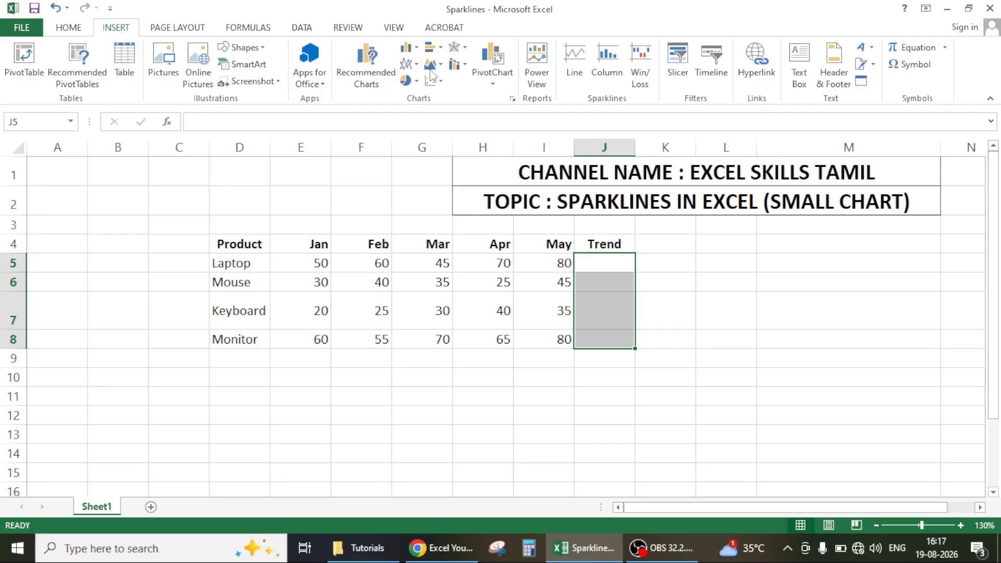
left_click(584, 77)
left_click_drag(300, 255, 550, 340)
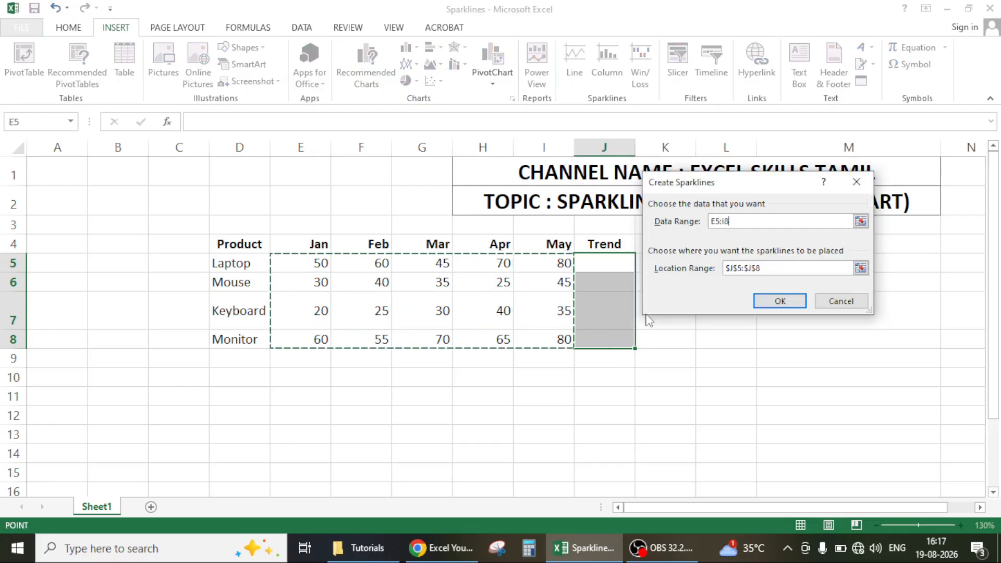
left_click(784, 301)
Compare each product's monthly values with its line sparkline in the Trend column.
left_click(626, 280)
left_click(623, 265)
left_click(618, 316)
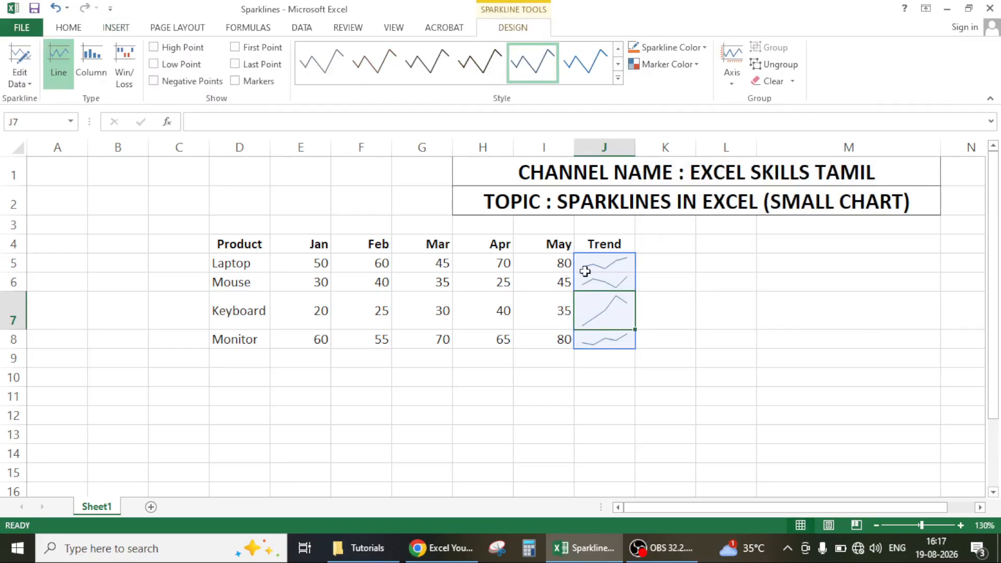
left_click_drag(319, 263, 542, 264)
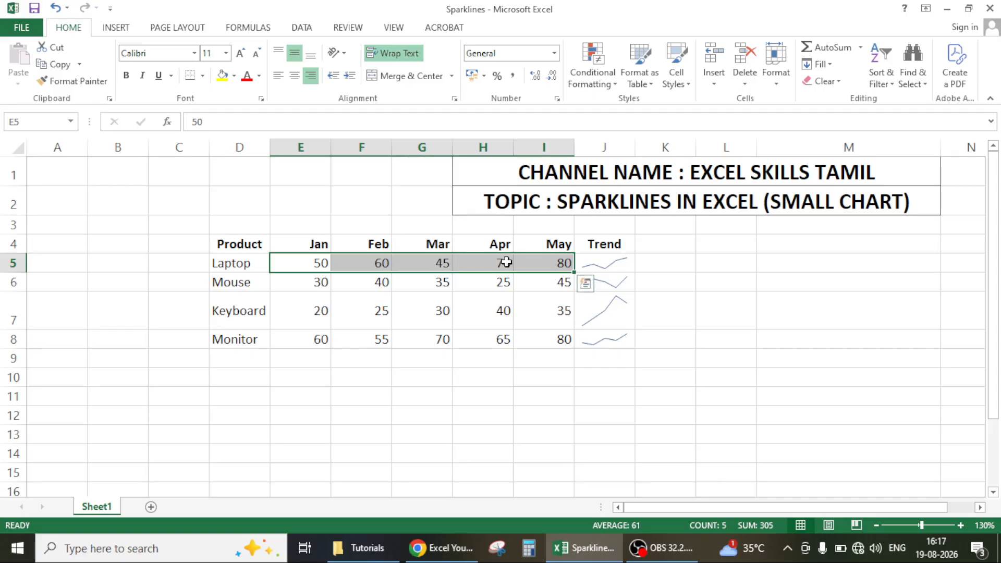
left_click(582, 267)
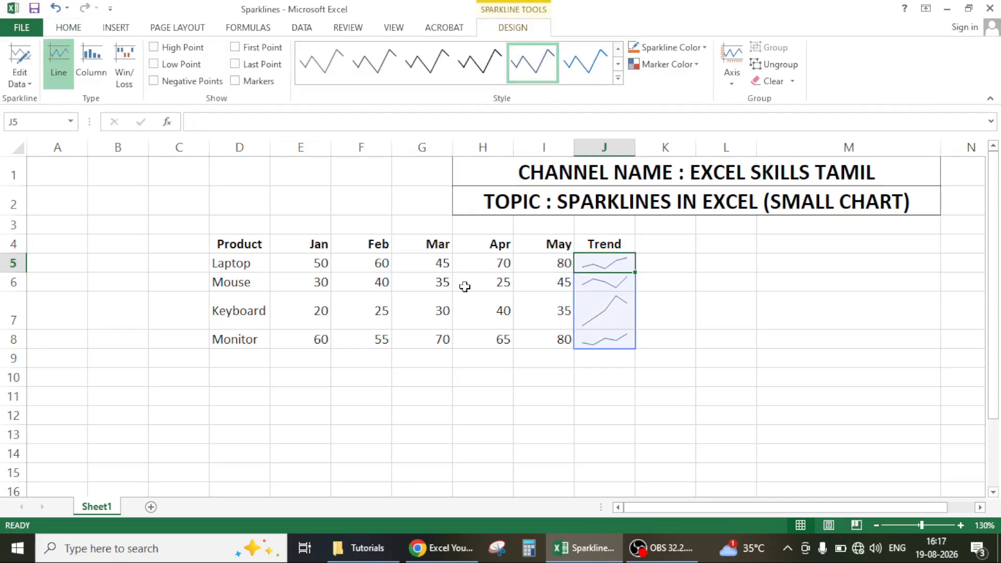
left_click(305, 286)
left_click(577, 281)
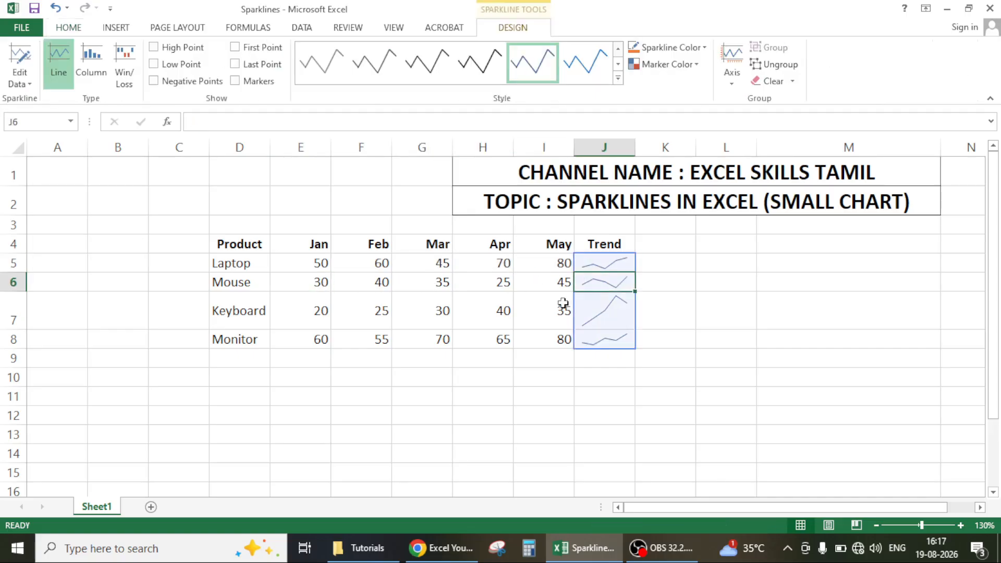
left_click(604, 313)
left_click(662, 268)
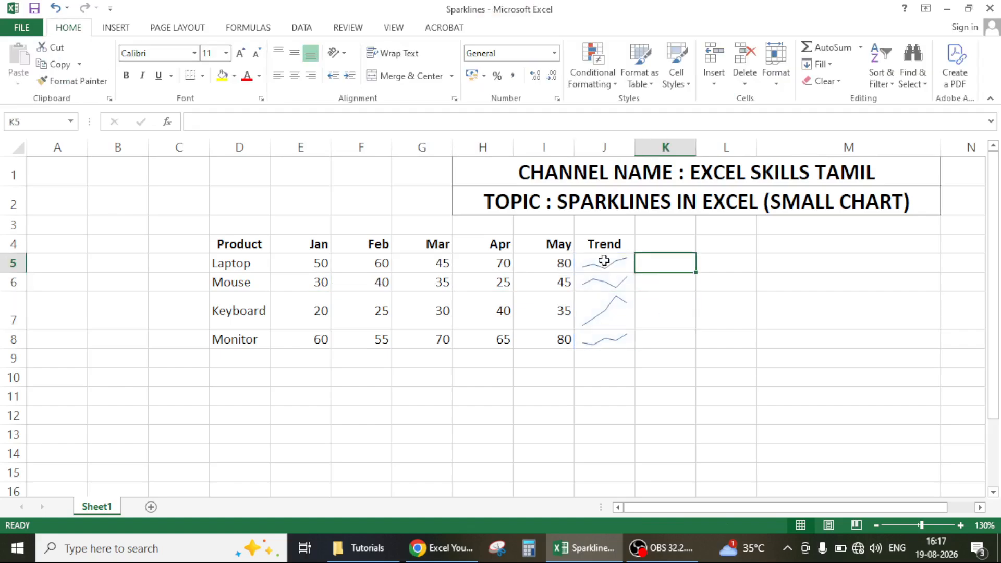
Rename the Trend header in J4 to "Trend 1" and enter the header "Trend 2" in K4.
double_click(620, 245)
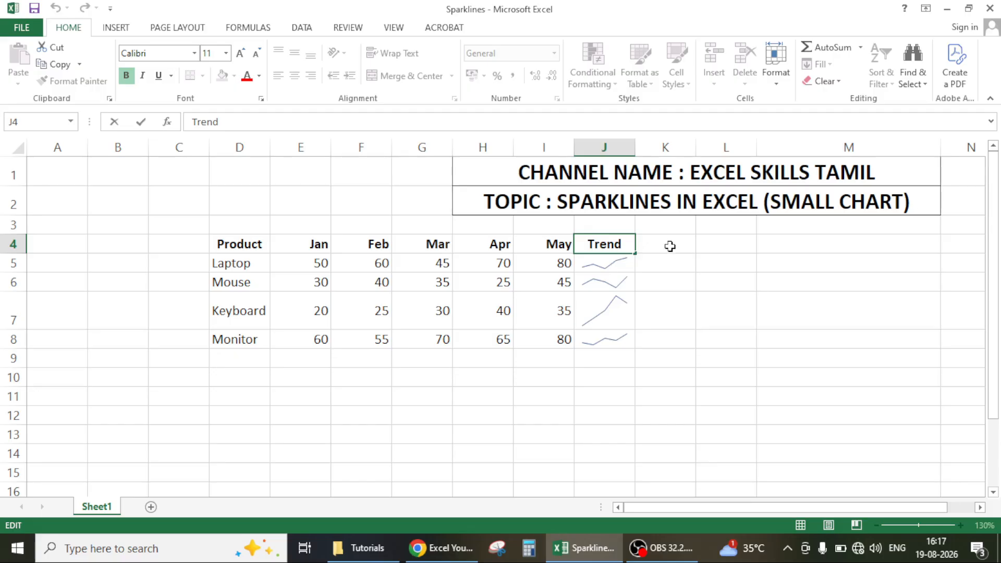
type("1")
key("Return")
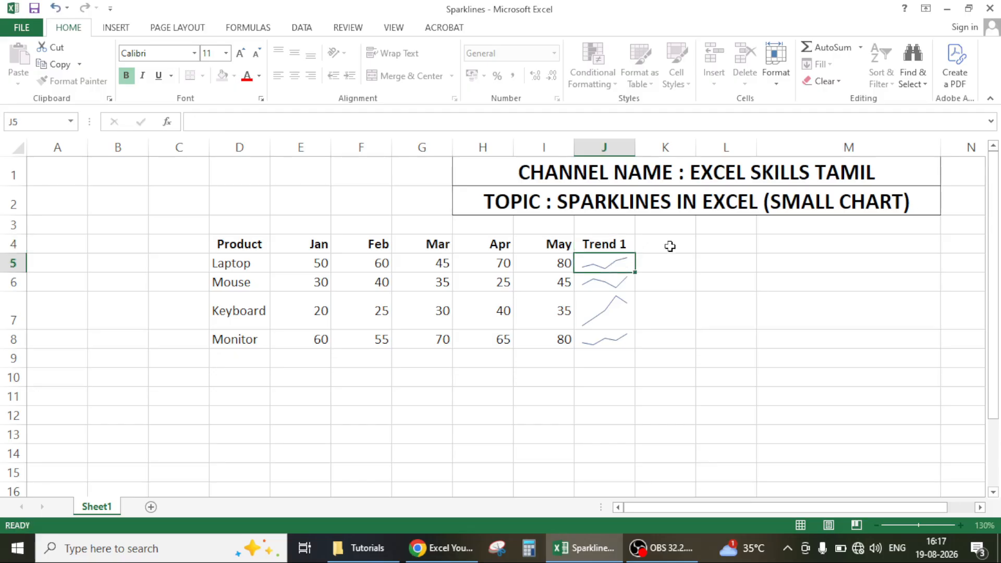
left_click(670, 246)
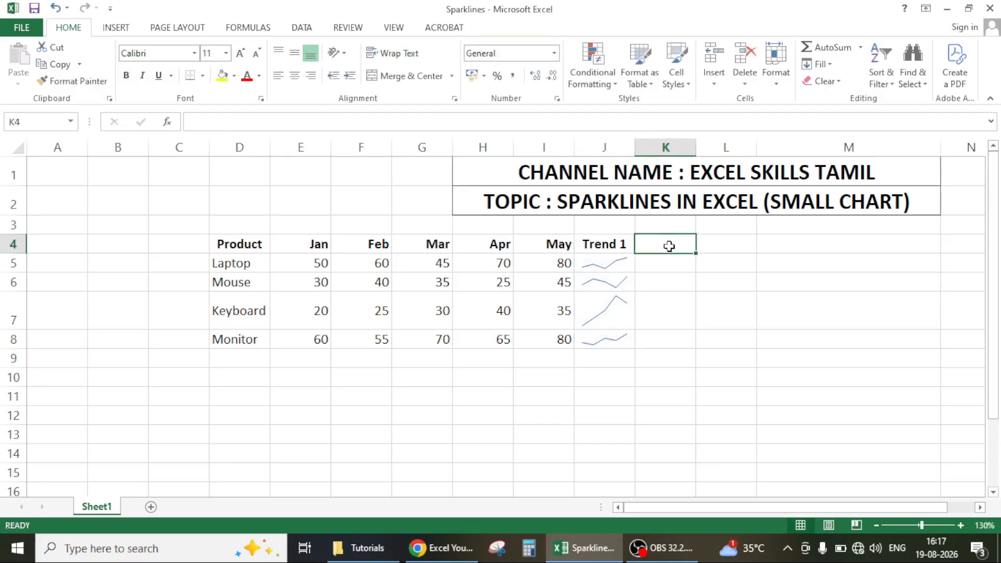
type("Trend")
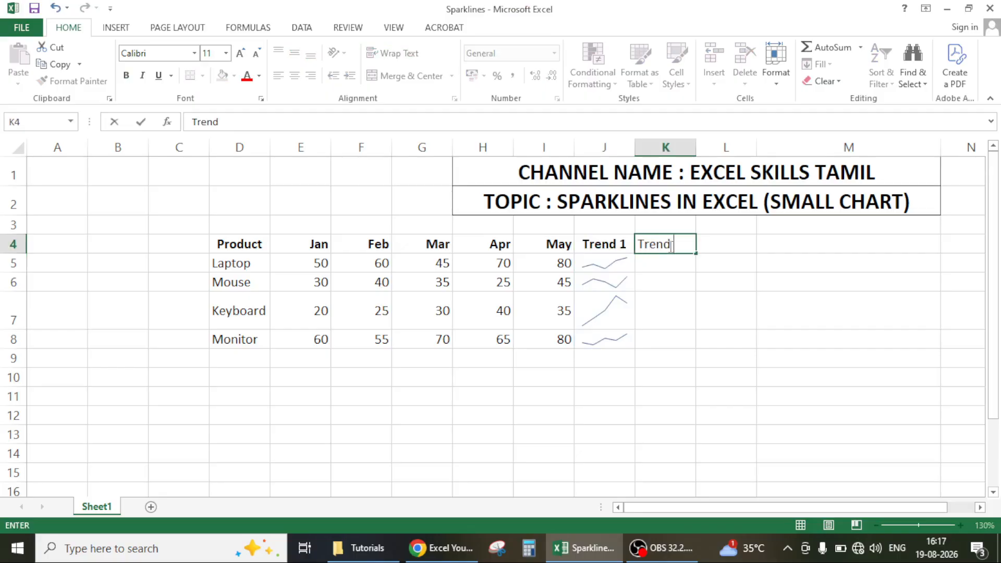
key("Return")
Insert column sparklines in the Trend 2 cells K5:K8 using the data range E5:I8.
left_click_drag(659, 258, 659, 337)
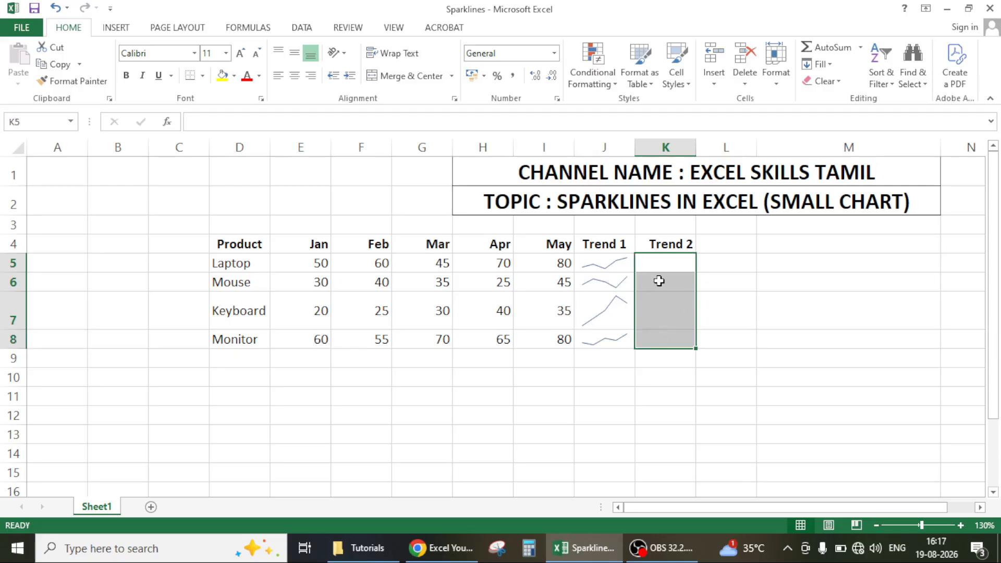
left_click(116, 28)
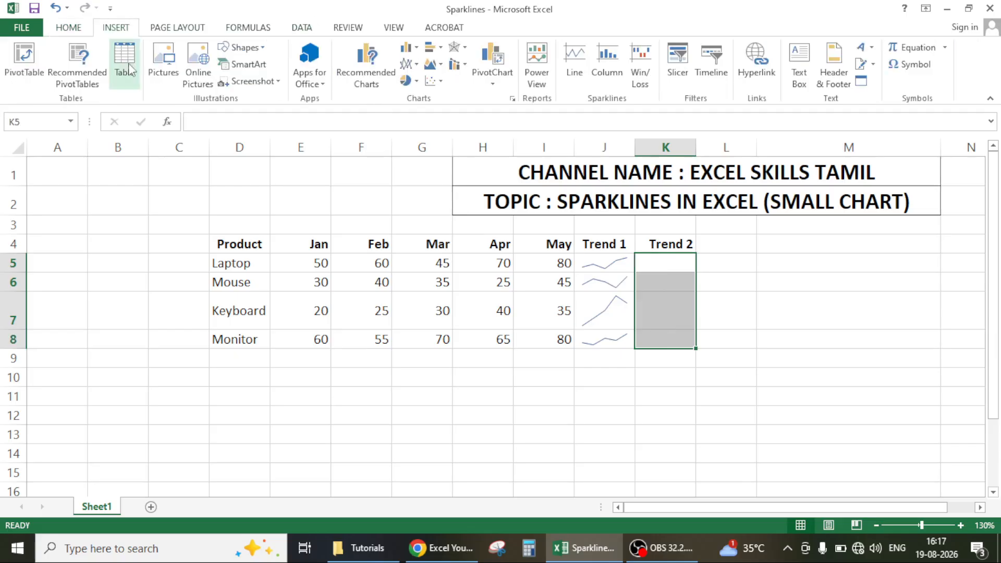
left_click(620, 72)
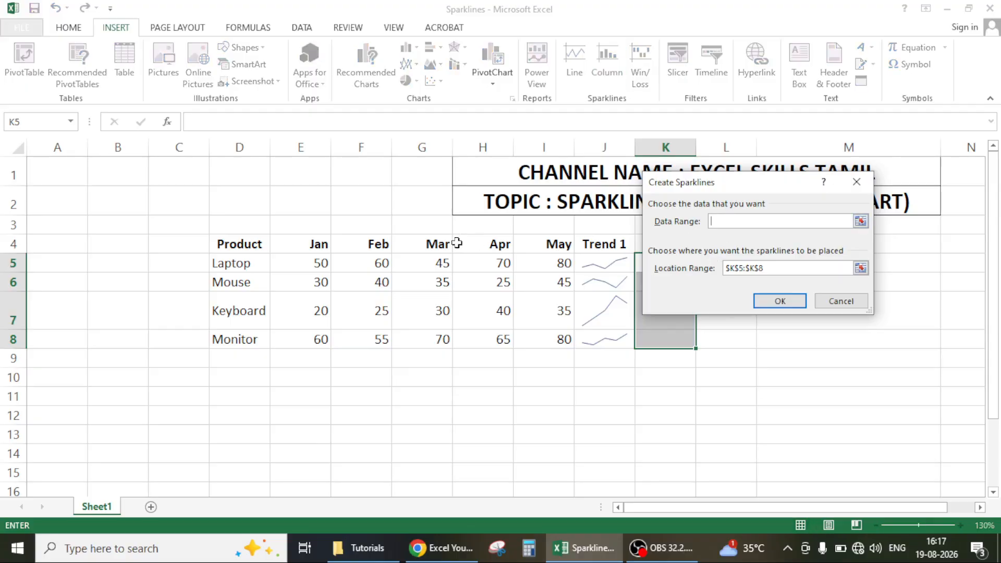
left_click_drag(307, 264, 561, 338)
left_click(780, 301)
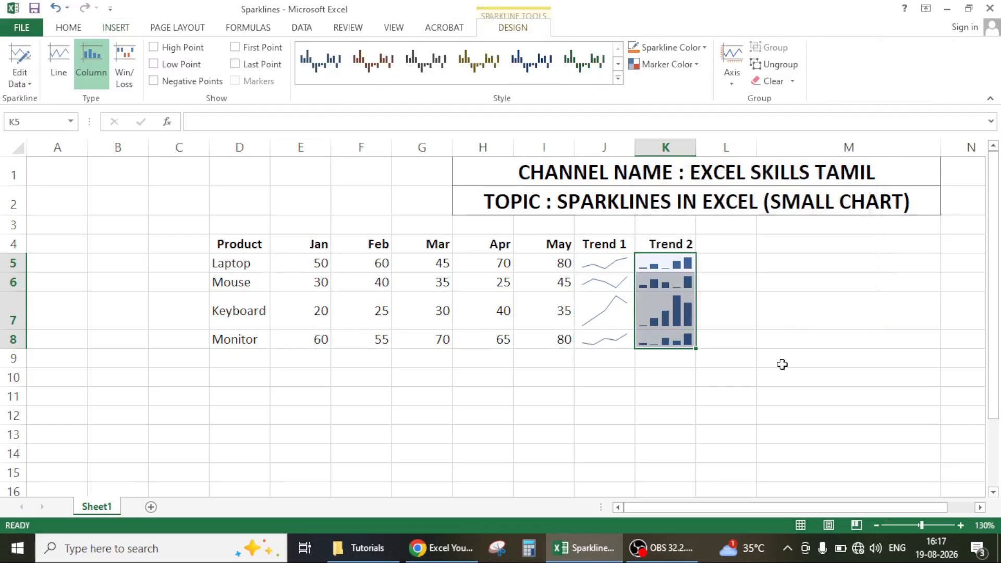
Compare the column sparklines under Trend 2 with the line sparklines under Trend 1.
left_click(670, 308)
left_click(671, 261)
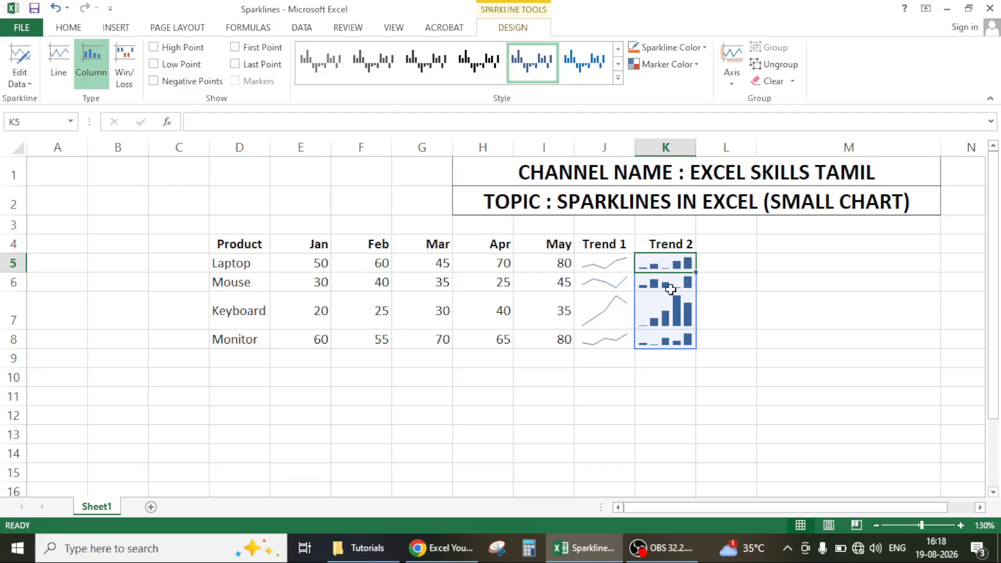
left_click(577, 267)
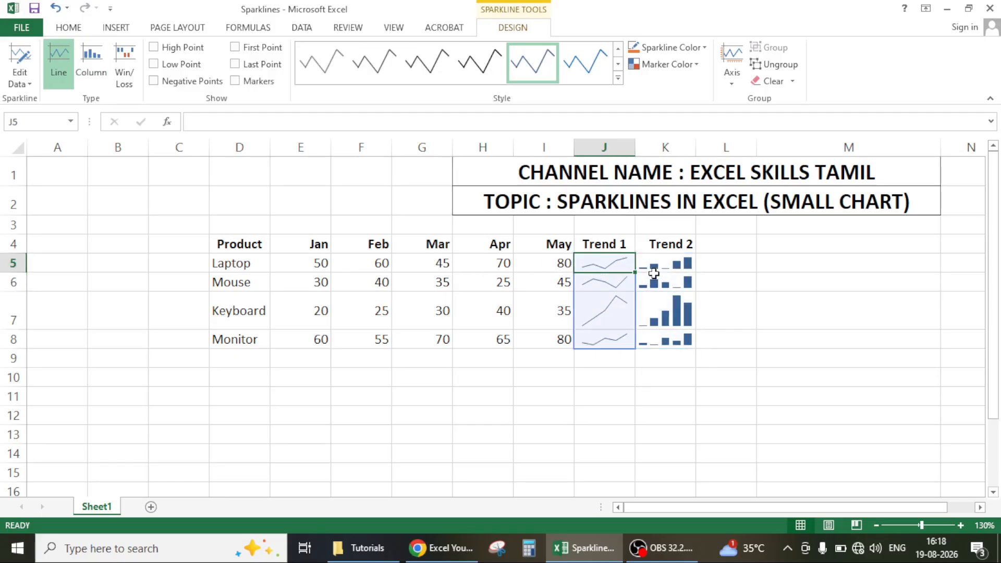
left_click(688, 298)
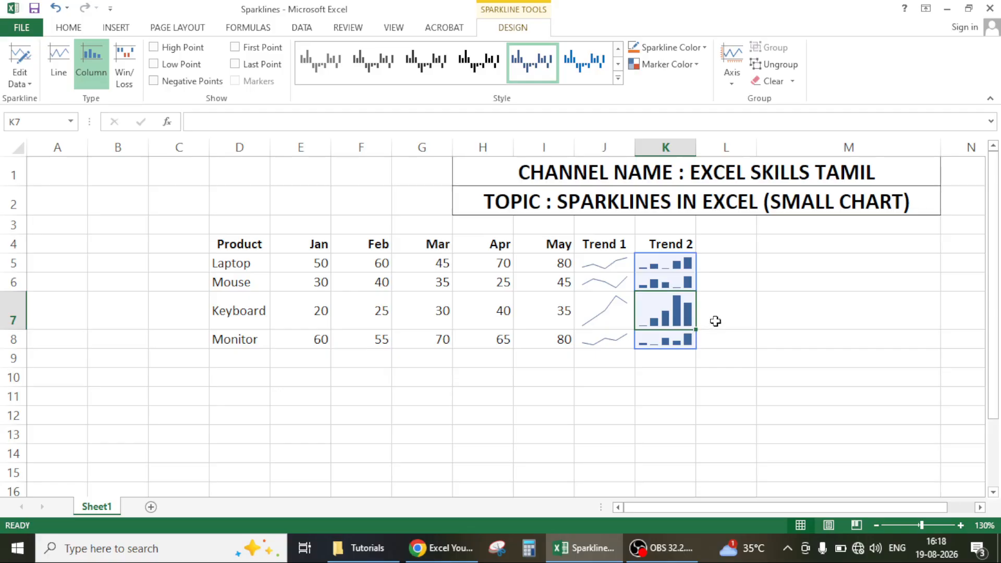
left_click(751, 318)
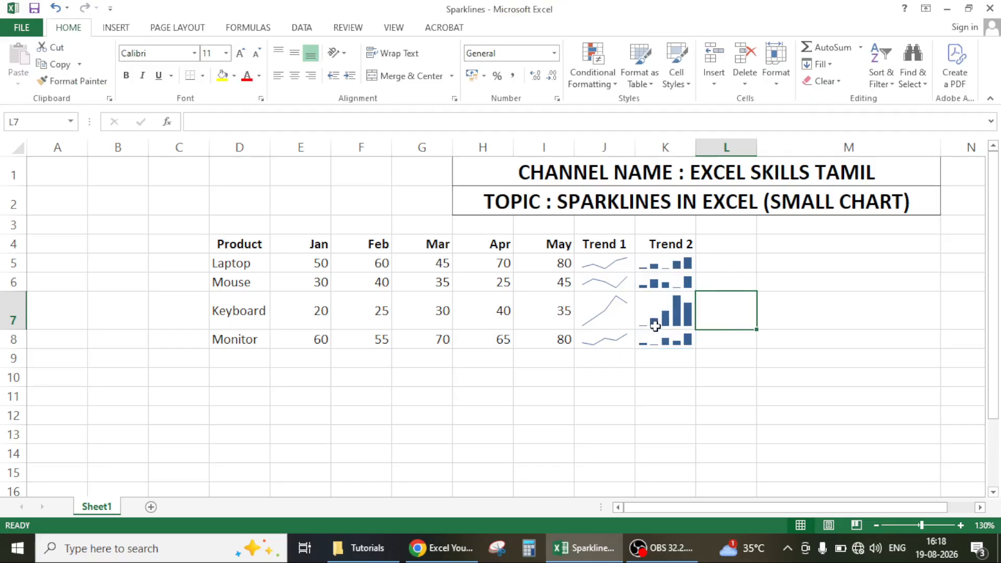
left_click(605, 305)
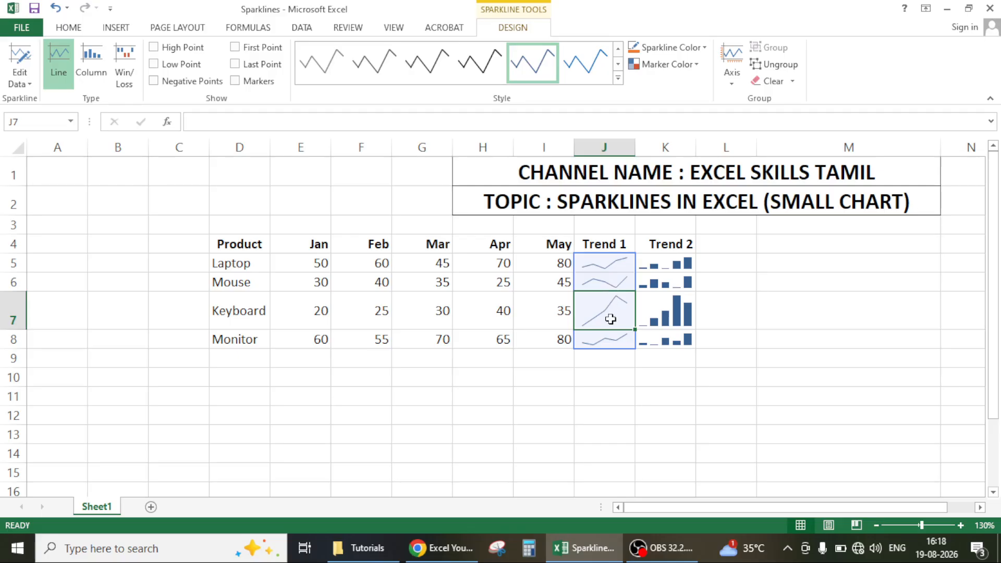
left_click(619, 336)
Change the colour of the line sparklines in J5:J8 to the darker orange theme colour.
left_click_drag(617, 261, 614, 342)
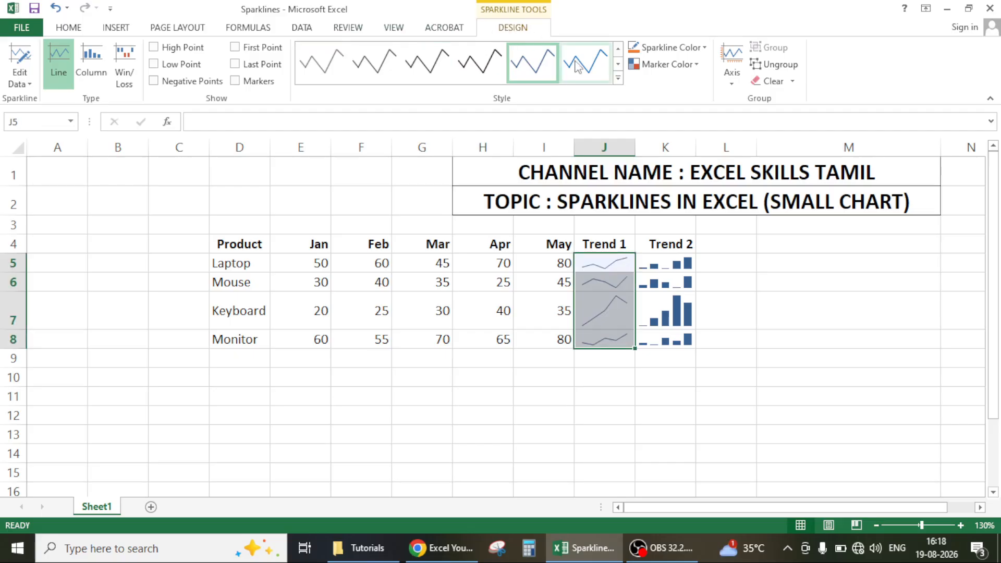
left_click(707, 52)
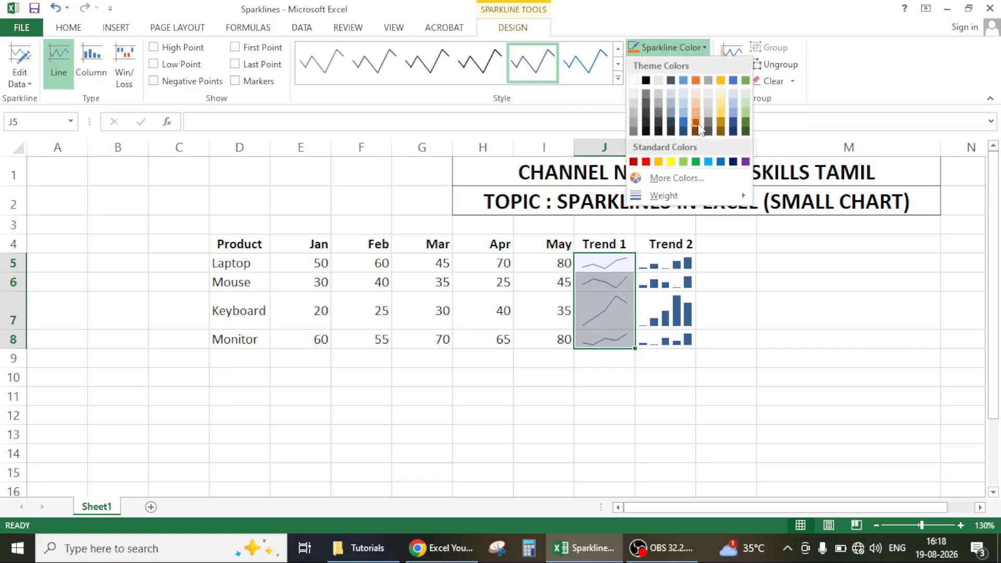
left_click(696, 123)
left_click(611, 312)
Change the colour of the column sparklines in K5:K8 to standard green.
left_click_drag(656, 264, 655, 339)
left_click(91, 63)
left_click(698, 48)
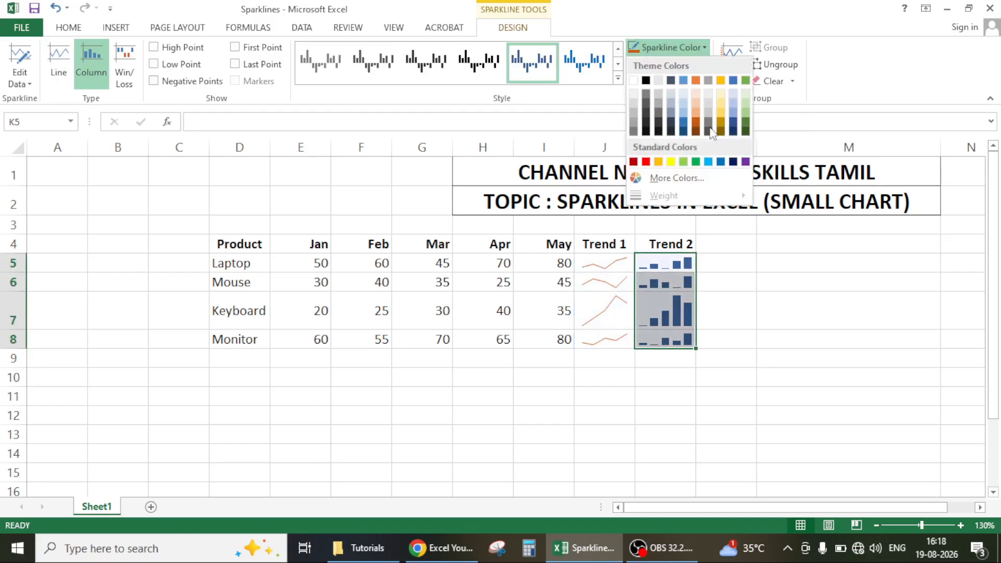
left_click(696, 162)
left_click(734, 297)
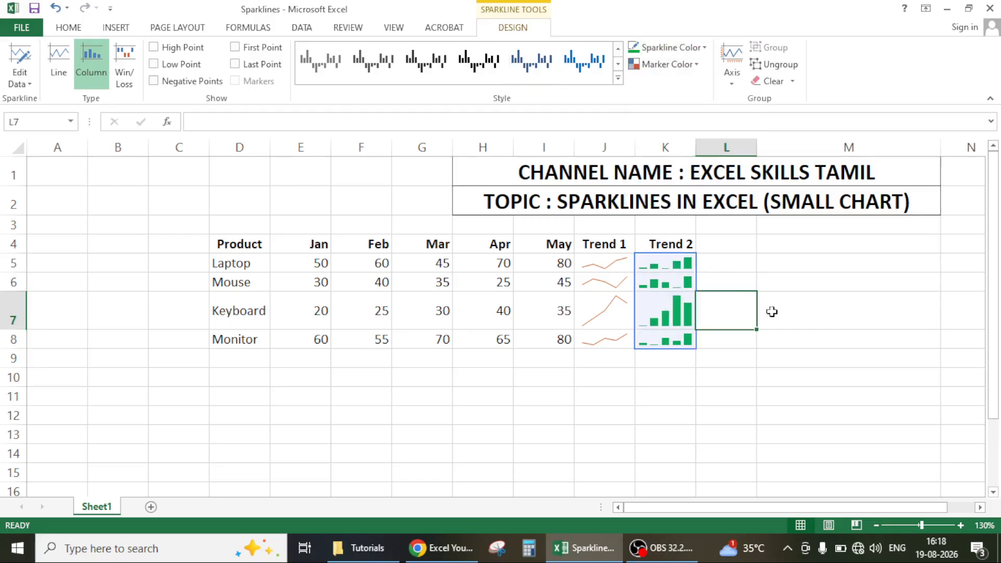
left_click(678, 266)
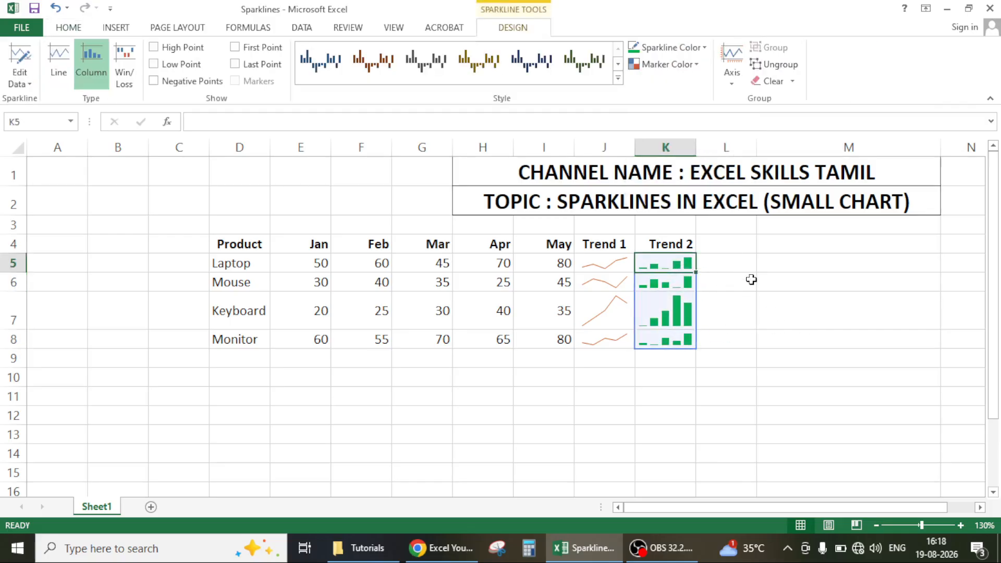
Set the high point marker colour of the line sparklines in J5:J8 to a darker blue theme colour.
left_click(610, 297)
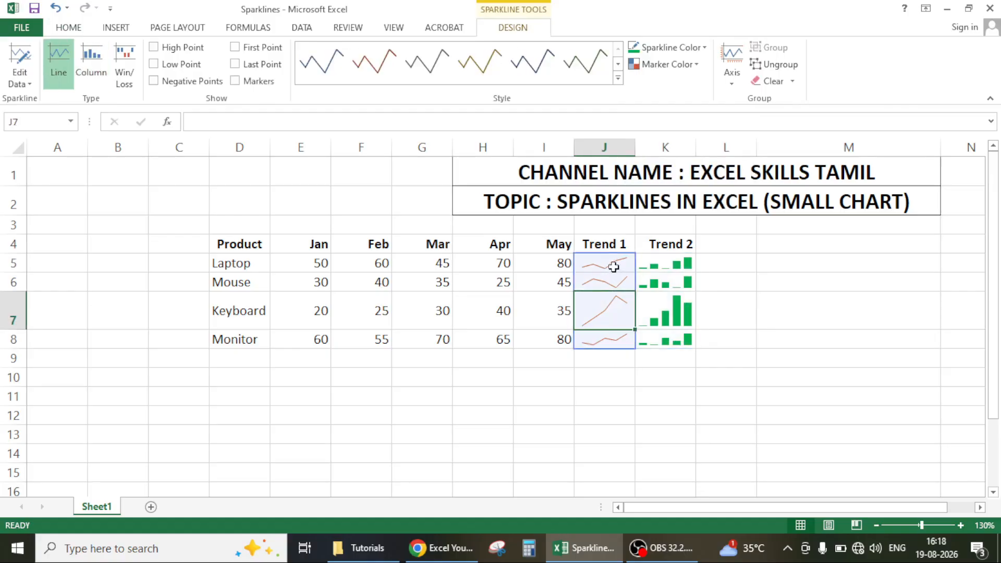
left_click_drag(610, 263, 607, 340)
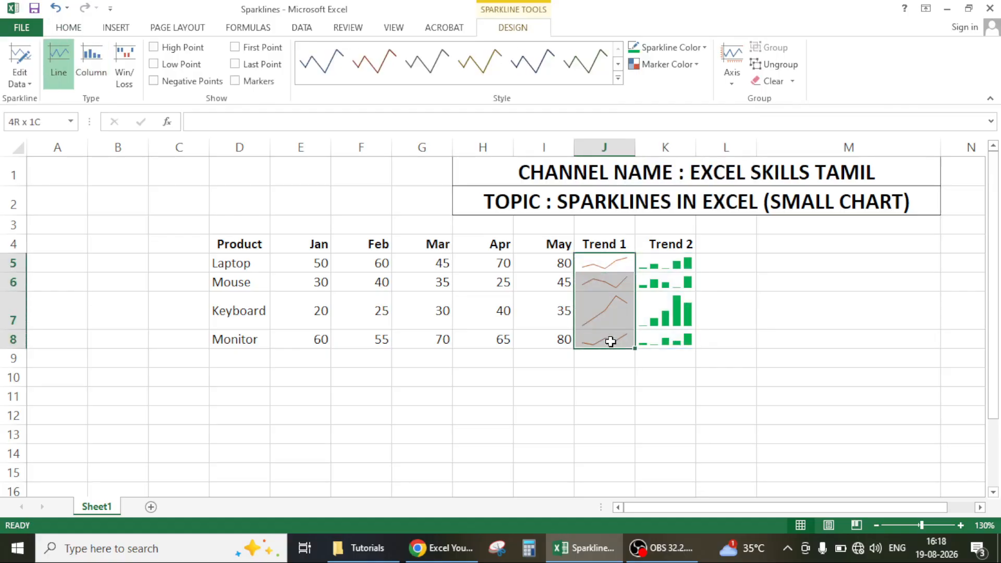
left_click(688, 65)
mouse_move(685, 125)
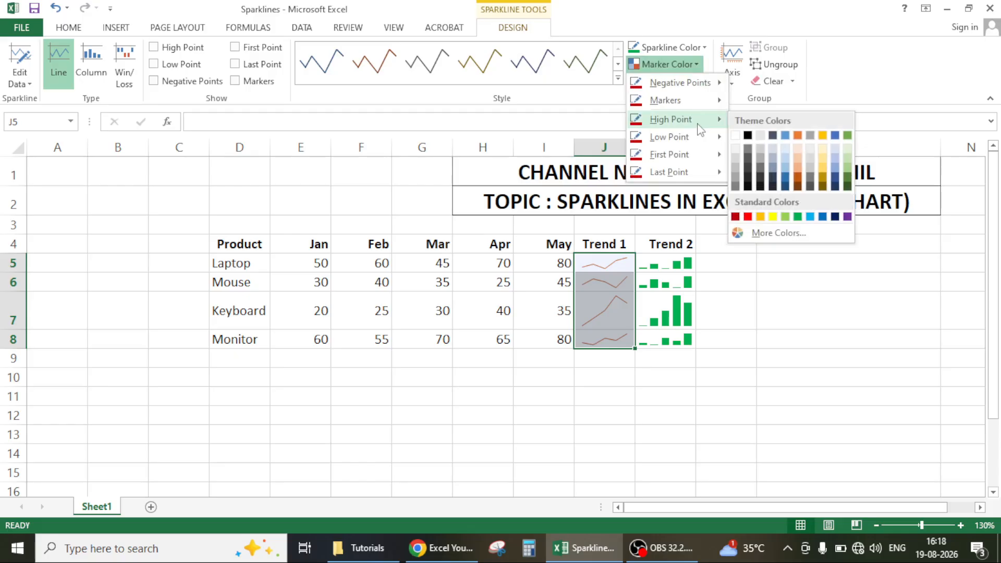
left_click(834, 178)
left_click(774, 306)
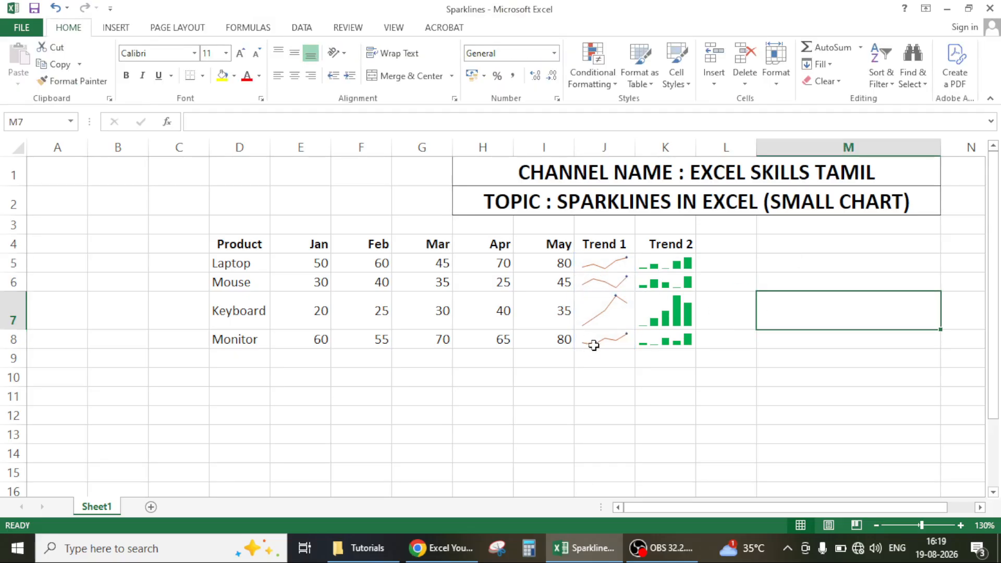
Set the low point marker colour of the column sparklines in K5:K8 to a very dark grey theme colour.
left_click_drag(668, 267, 669, 339)
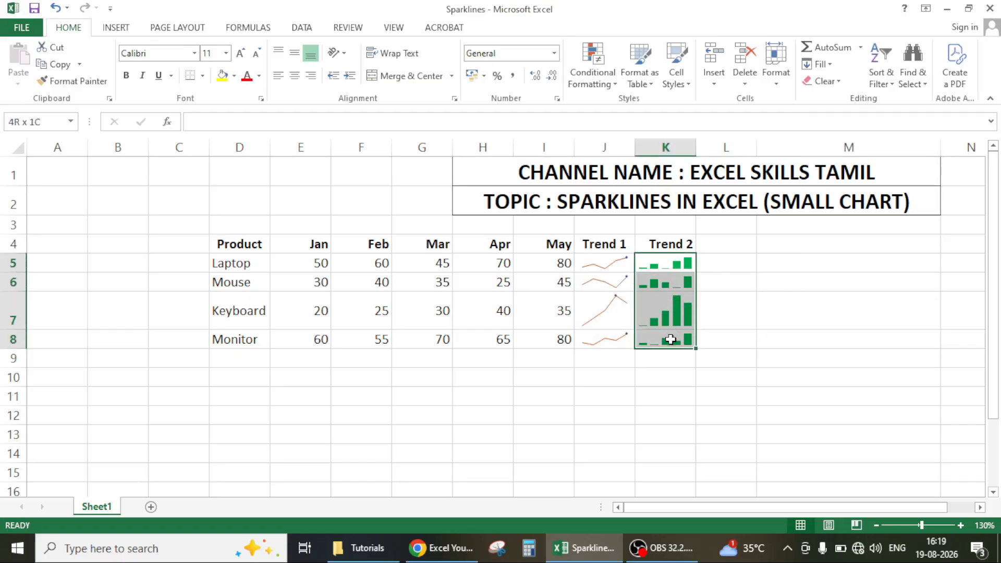
left_click(663, 64)
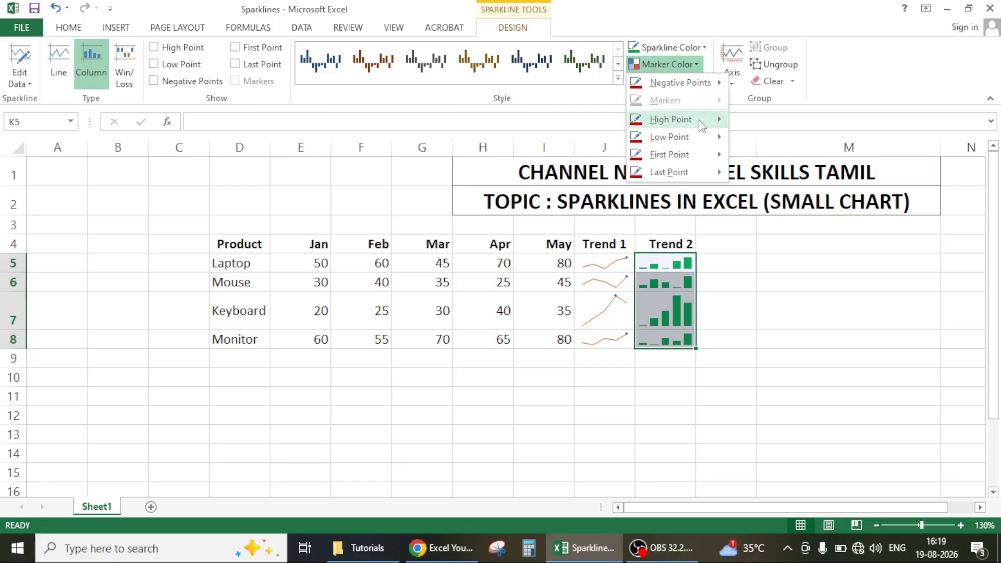
mouse_move(695, 144)
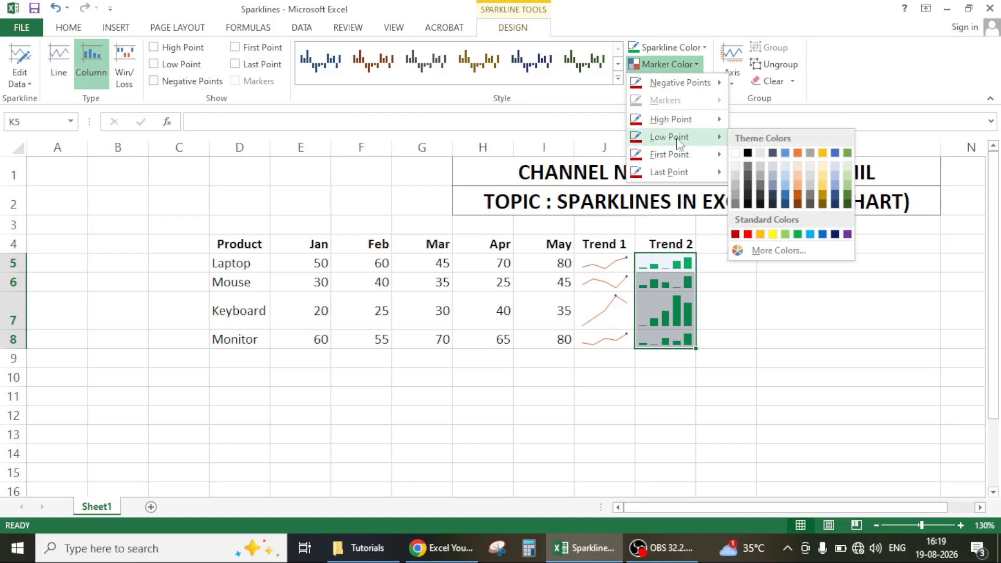
left_click(748, 197)
left_click(737, 306)
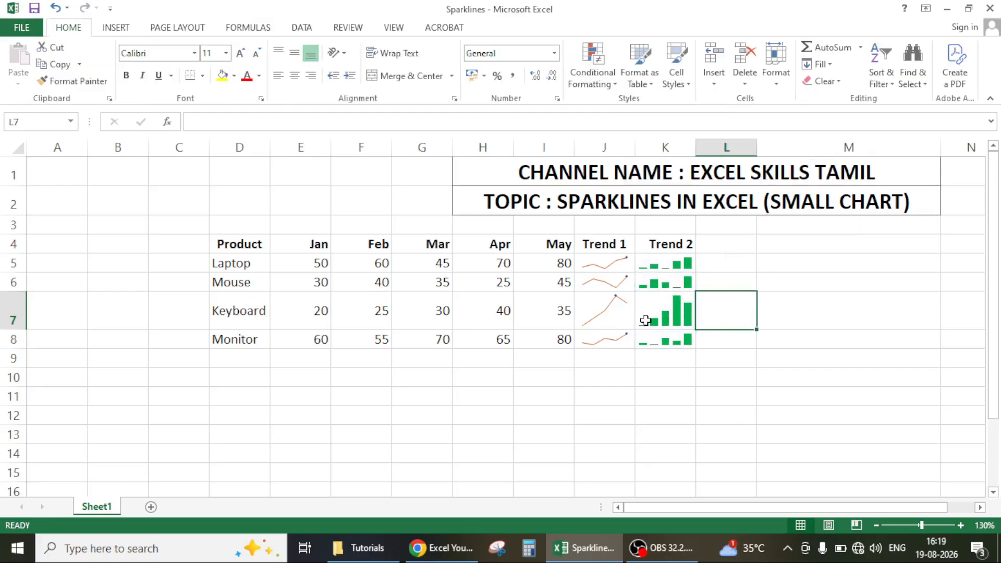
Review the Trend 1 and Trend 2 sparklines against the January to May sales data in E5:I8.
left_click(728, 339)
left_click(714, 307)
left_click(608, 284)
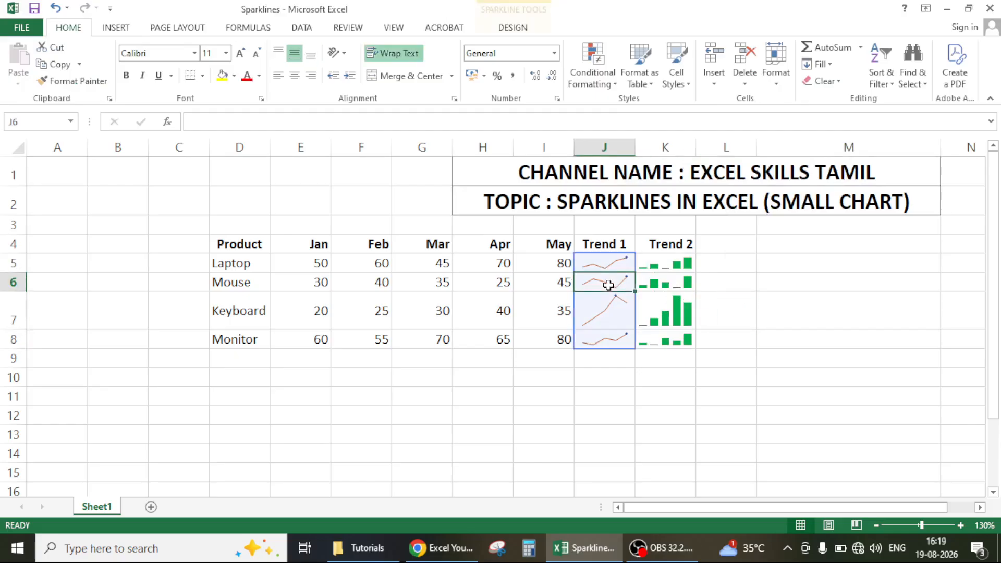
left_click(726, 287)
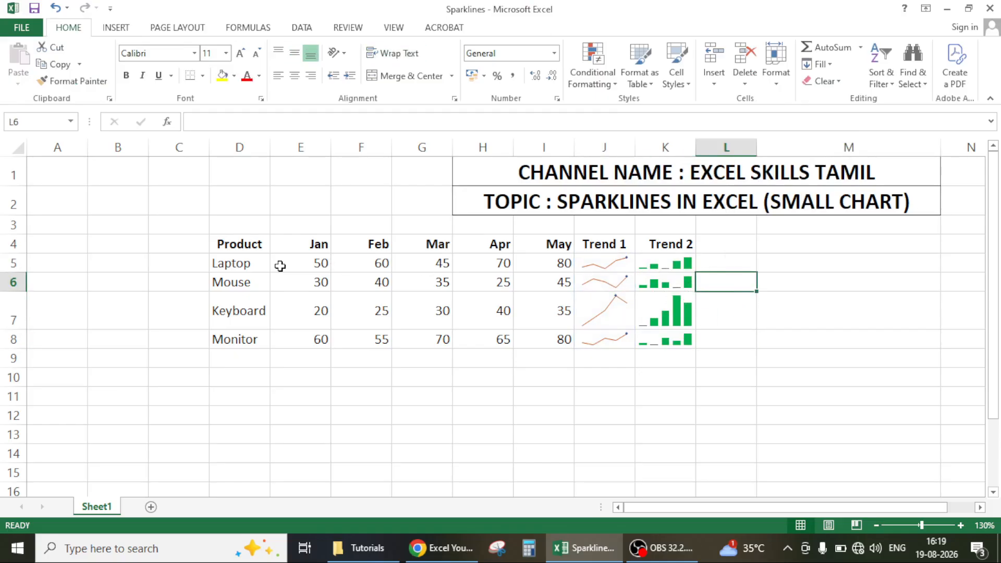
left_click_drag(292, 264, 572, 339)
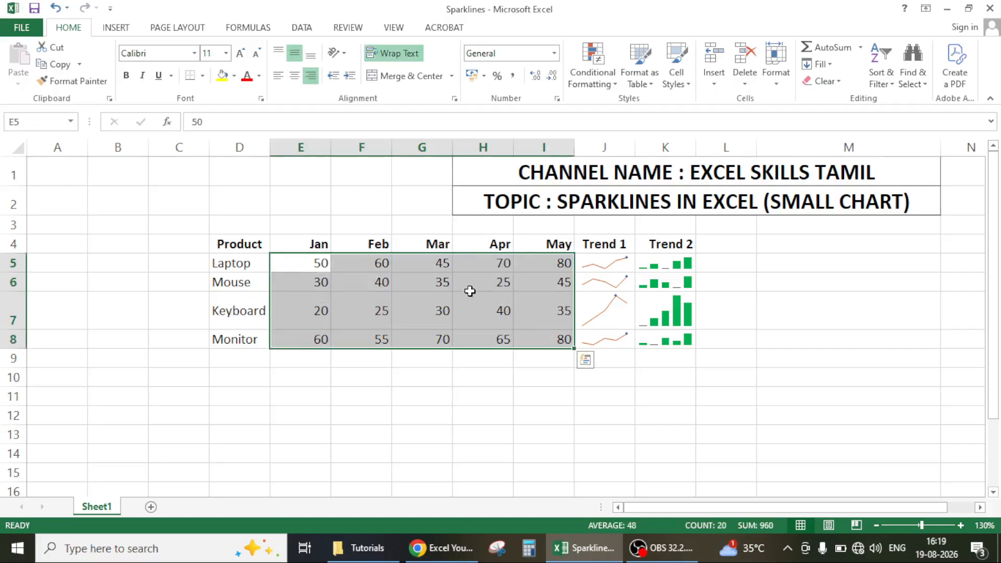
left_click(486, 291)
left_click(672, 265)
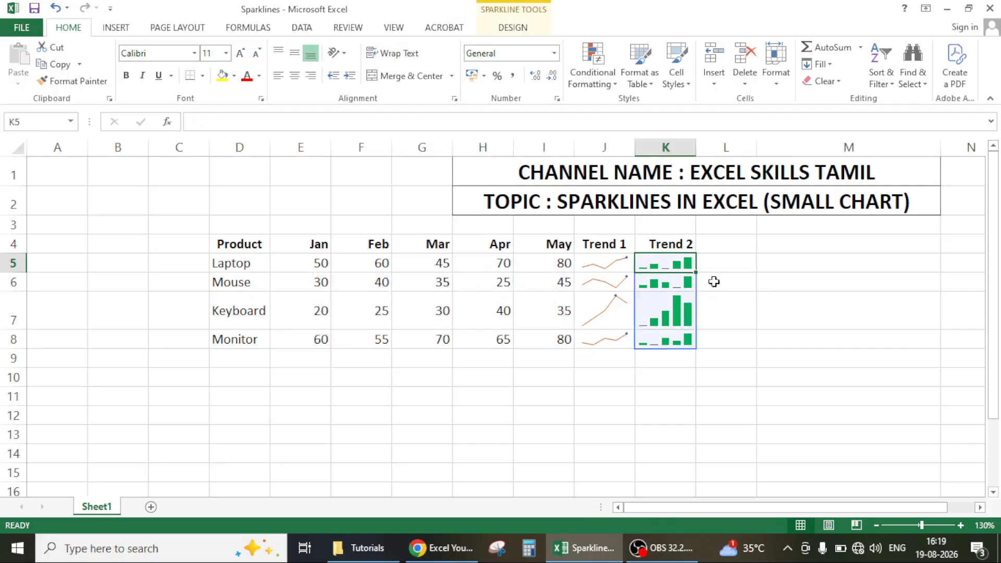
left_click(746, 271)
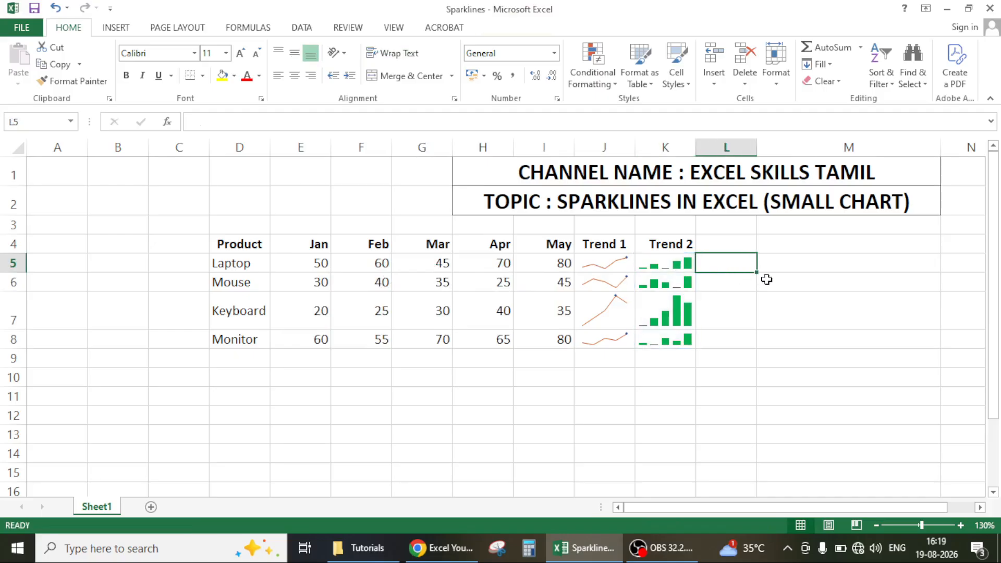